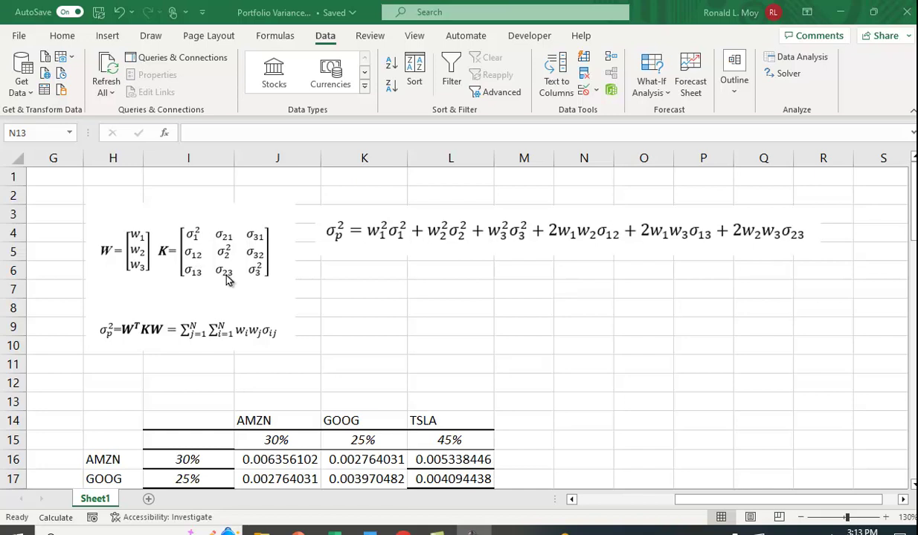
Review the stocks' monthly returns, the portfolio variance equations and the weighted covariance table
{"action": "scroll", "coordinate": [461, 318], "scroll_direction": "down", "scroll_amount": 1}
{"action": "scroll", "coordinate": [463, 320], "scroll_direction": "down", "scroll_amount": 1}
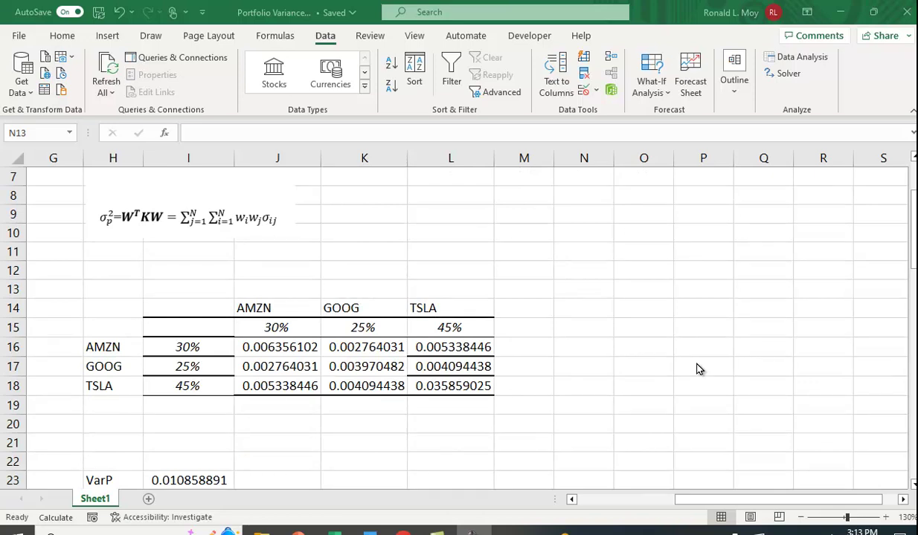
{"action": "left_click", "coordinate": [692, 501]}
{"action": "left_click_drag", "start_coordinate": [688, 504], "coordinate": [579, 498]}
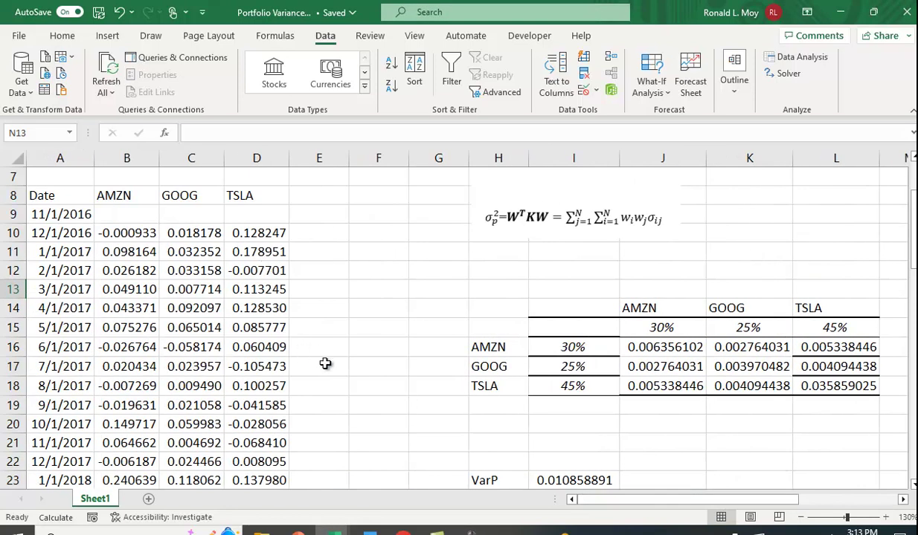
{"action": "left_click_drag", "start_coordinate": [636, 507], "coordinate": [750, 505]}
{"action": "scroll", "coordinate": [666, 405], "scroll_direction": "up", "scroll_amount": 2}
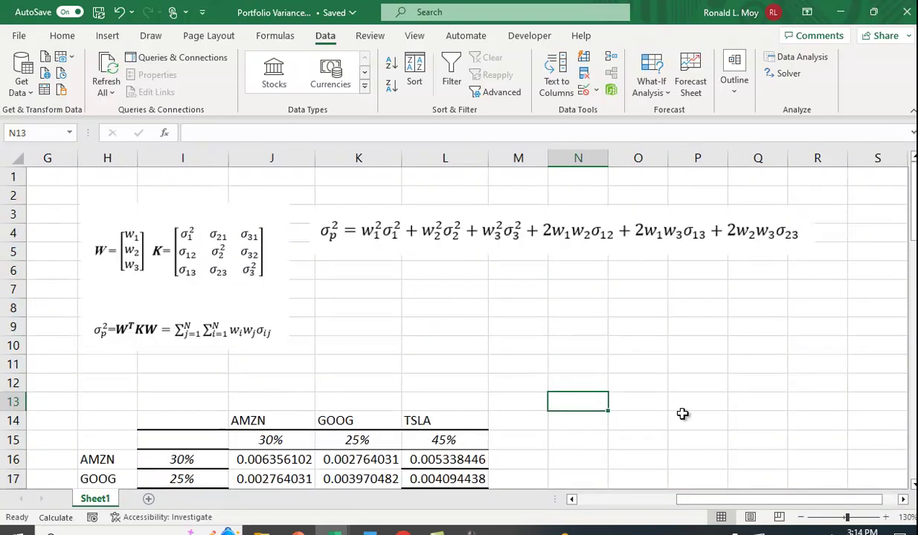
{"action": "scroll", "coordinate": [647, 379], "scroll_direction": "down", "scroll_amount": 2}
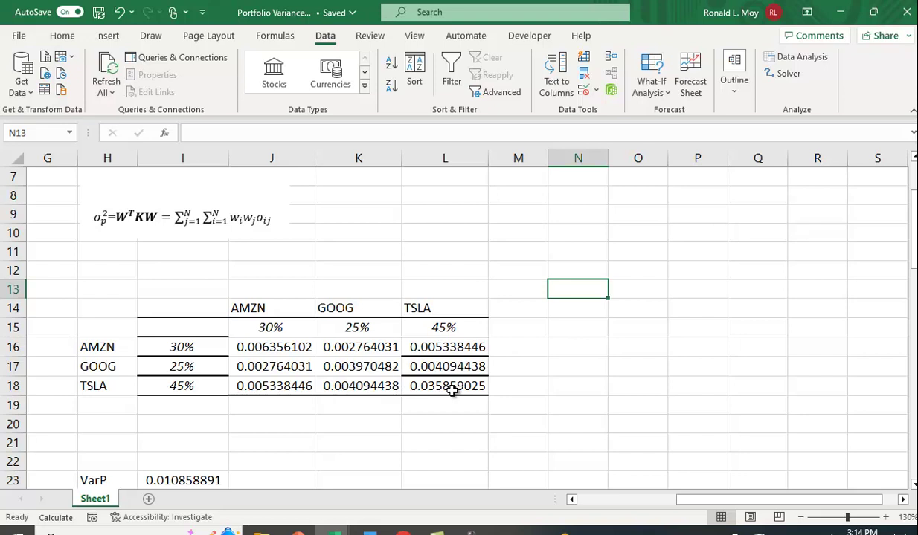
Inspect the mirrored off-diagonal covariance pairs in the AMZN, GOOG and TSLA matrix
{"action": "left_click", "coordinate": [277, 367]}
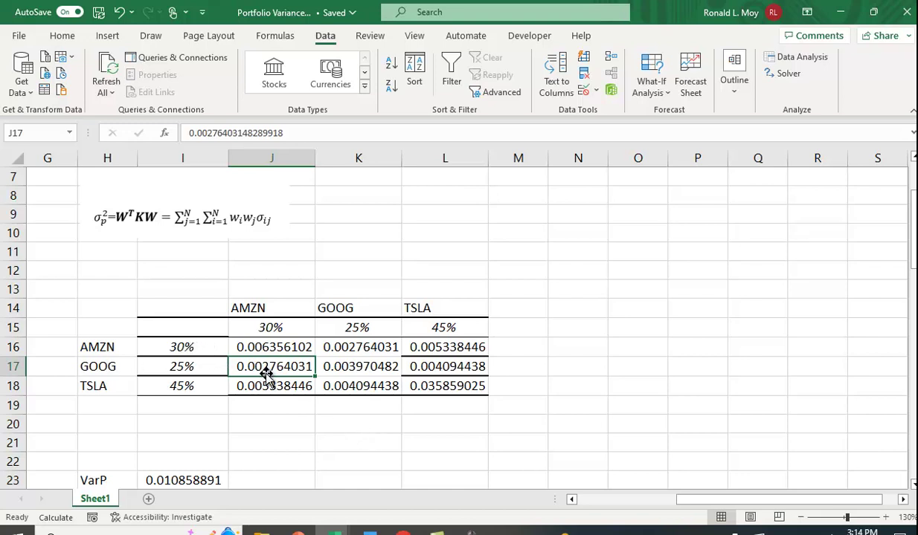
{"action": "left_click", "coordinate": [356, 348]}
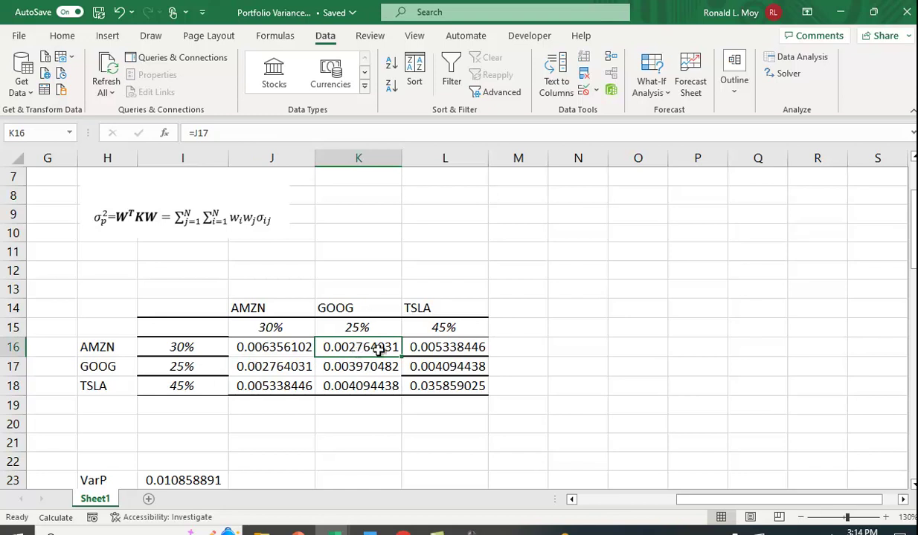
{"action": "left_click", "coordinate": [291, 386]}
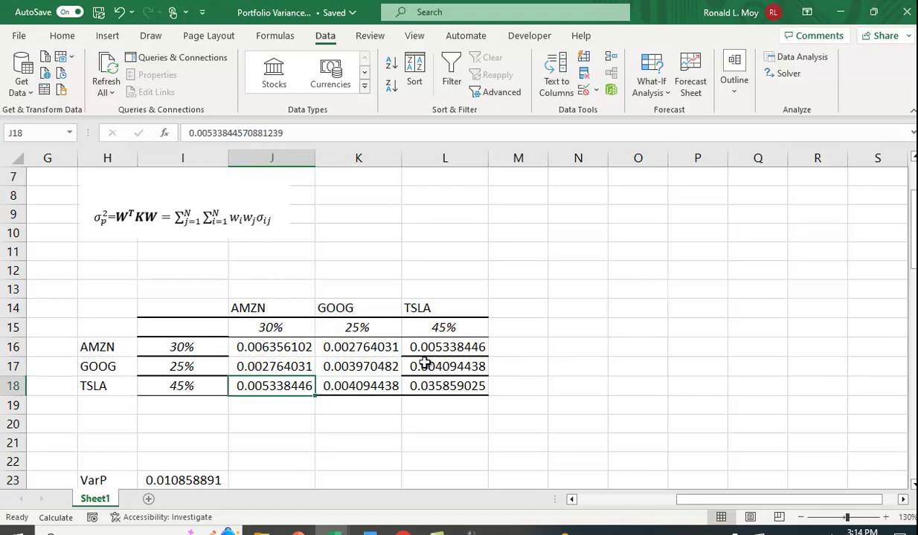
{"action": "left_click", "coordinate": [420, 345]}
{"action": "left_click", "coordinate": [362, 386]}
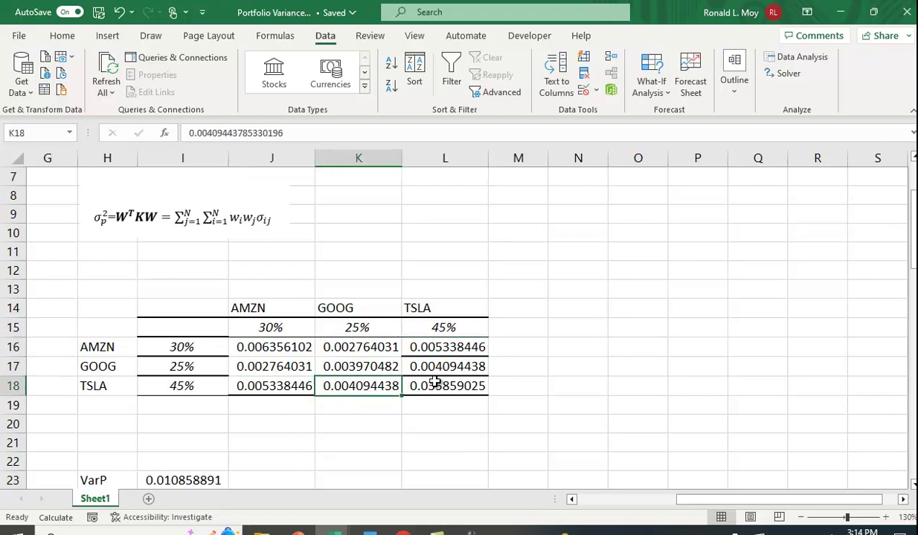
{"action": "left_click", "coordinate": [431, 365]}
{"action": "left_click", "coordinate": [654, 373]}
{"action": "scroll", "coordinate": [654, 375], "scroll_direction": "down", "scroll_amount": 1}
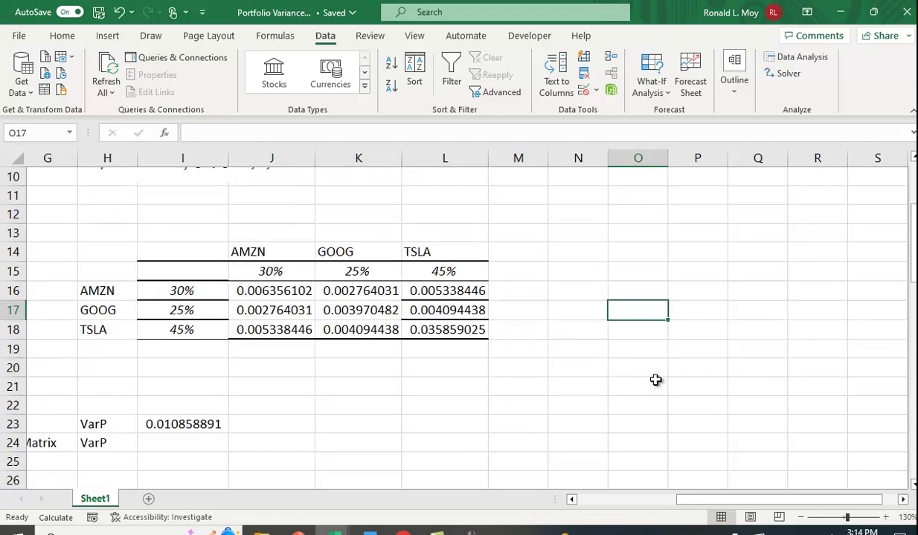
Examine the VarP formula in I23 with formulas temporarily shown, and compare it with the written three-asset variance equation
{"action": "left_click", "coordinate": [195, 425]}
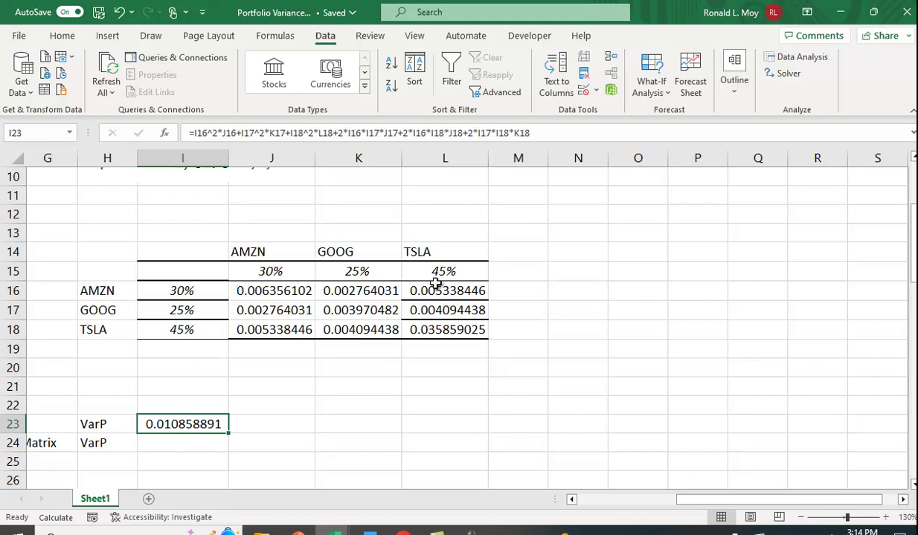
{"action": "left_click", "coordinate": [276, 37]}
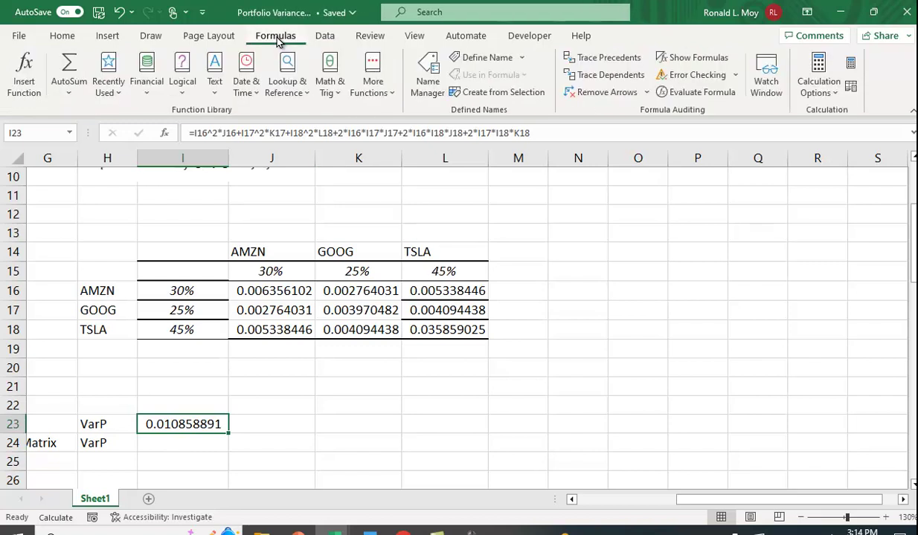
{"action": "left_click", "coordinate": [699, 59]}
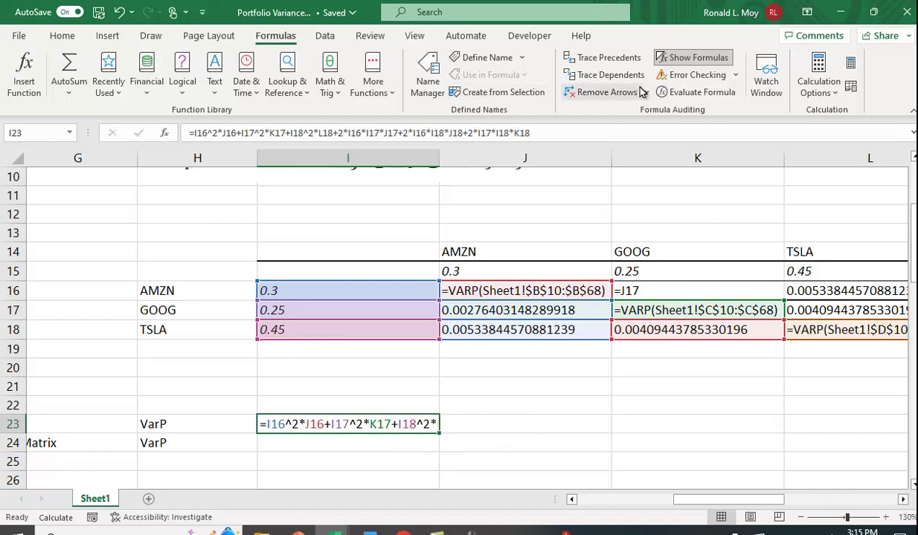
{"action": "left_click", "coordinate": [691, 57]}
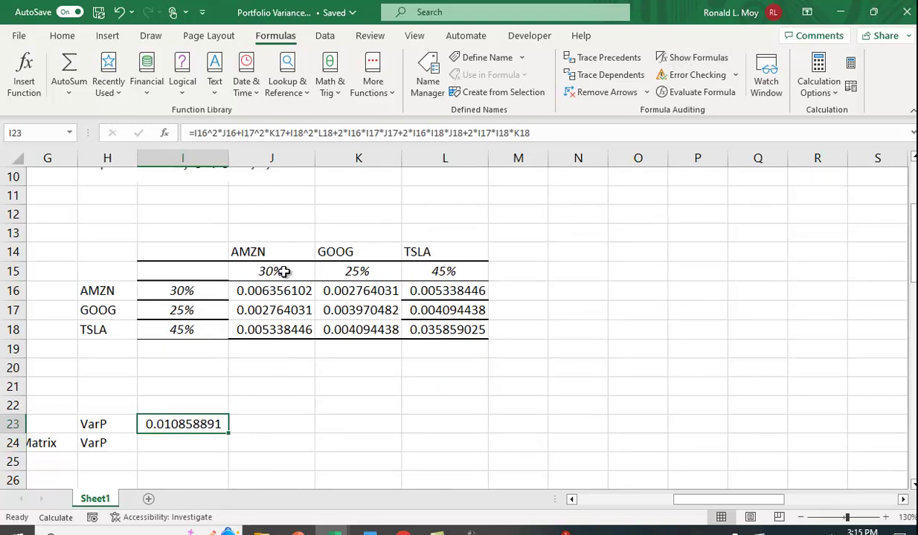
{"action": "scroll", "coordinate": [619, 287], "scroll_direction": "up", "scroll_amount": 3}
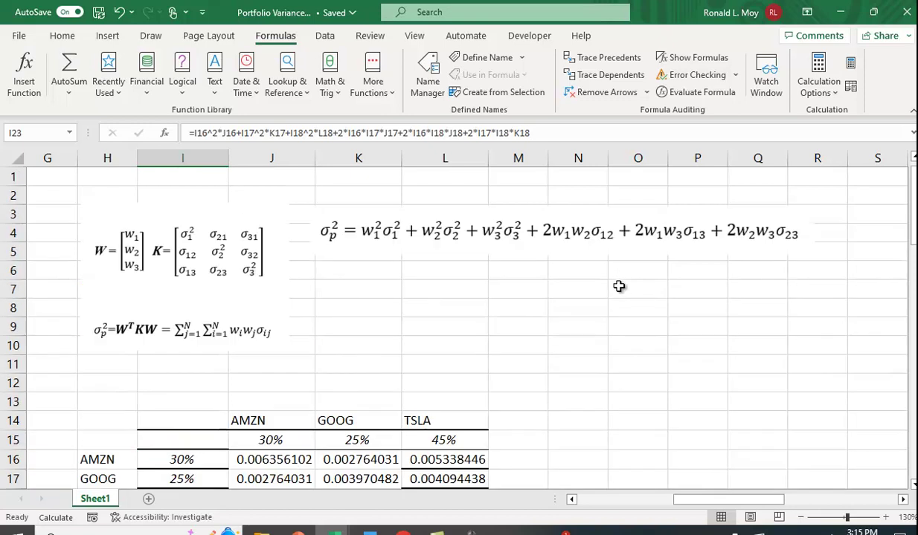
{"action": "scroll", "coordinate": [678, 325], "scroll_direction": "down", "scroll_amount": 3}
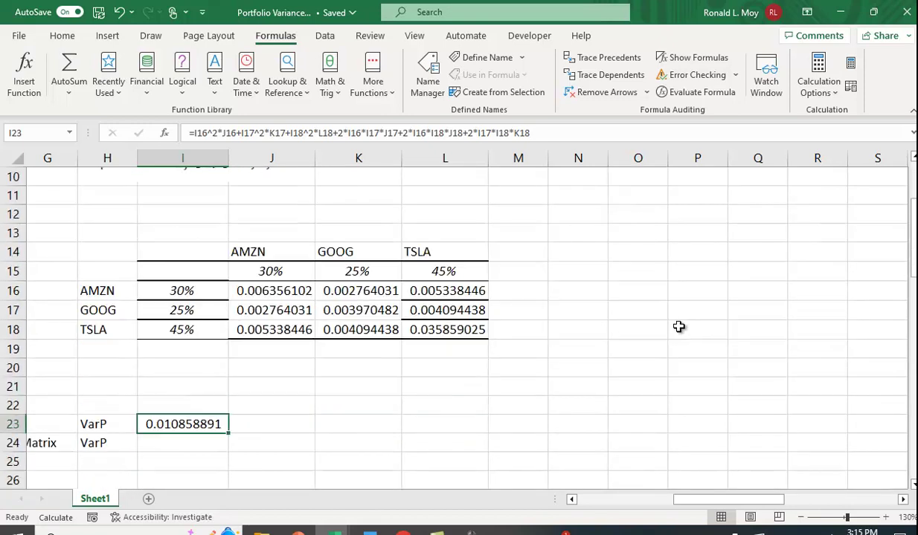
Begin the matrix VarP formula in I24 with two nested MMULT functions, following the WᵀKW equation
{"action": "left_click", "coordinate": [190, 446]}
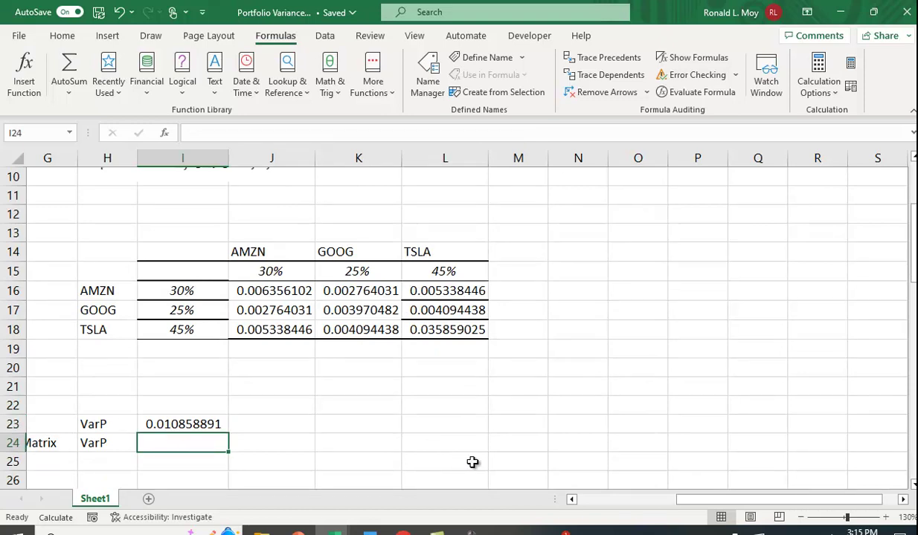
{"action": "type", "text": "="}
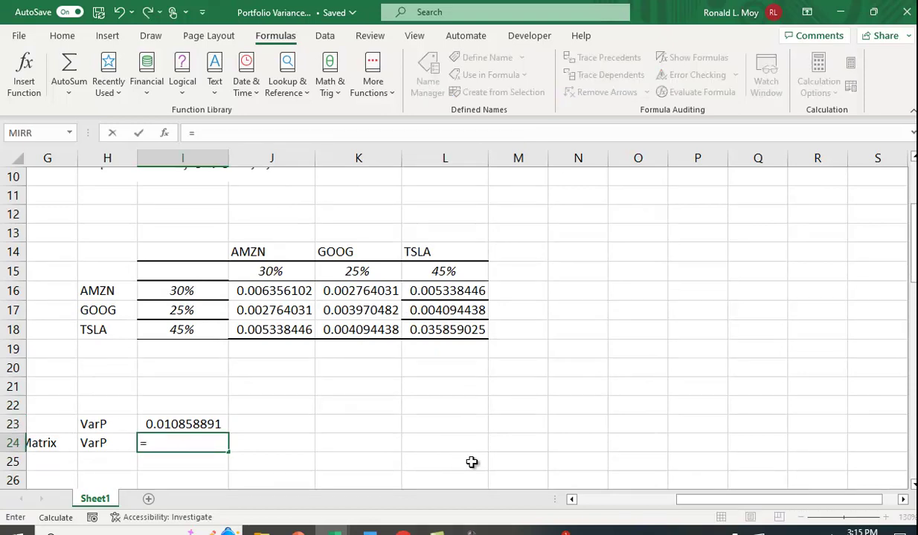
{"action": "type", "text": "mm"}
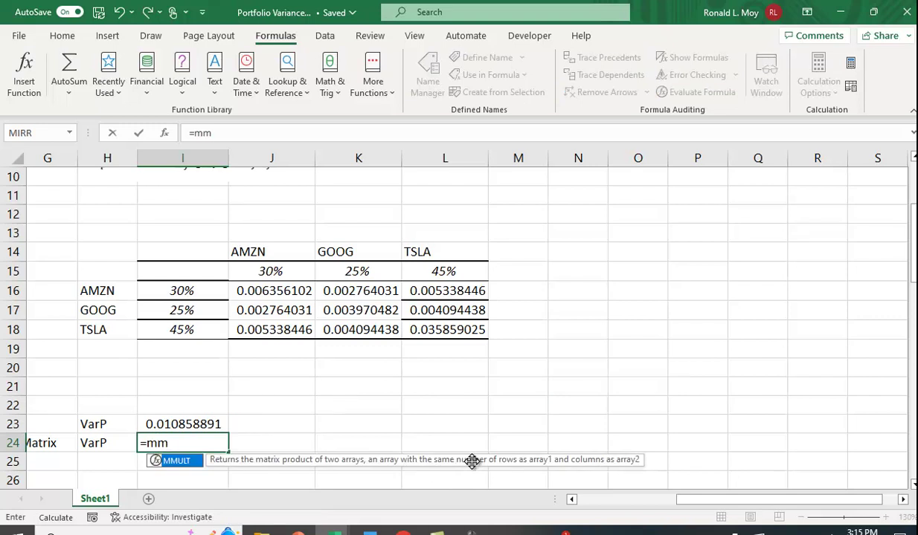
{"action": "type", "text": "ult("}
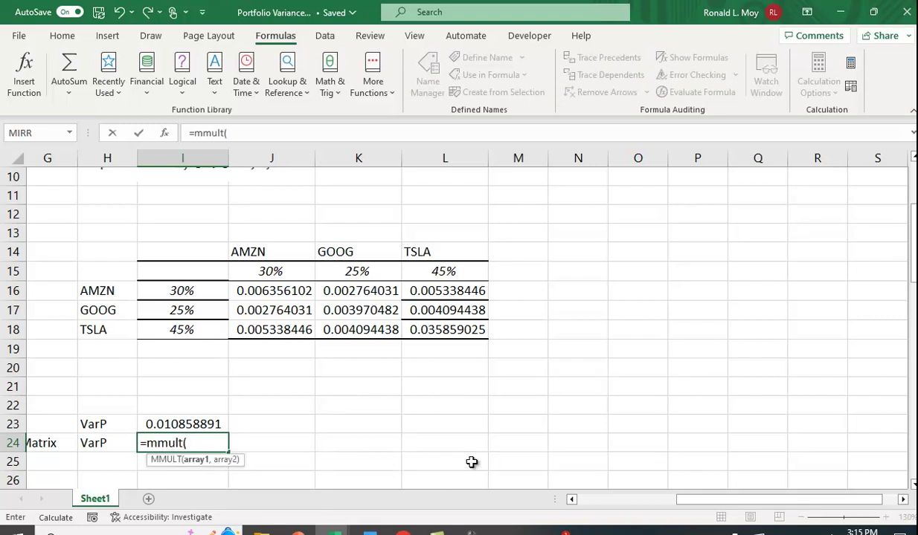
{"action": "left_click_drag", "start_coordinate": [723, 499], "coordinate": [703, 508]}
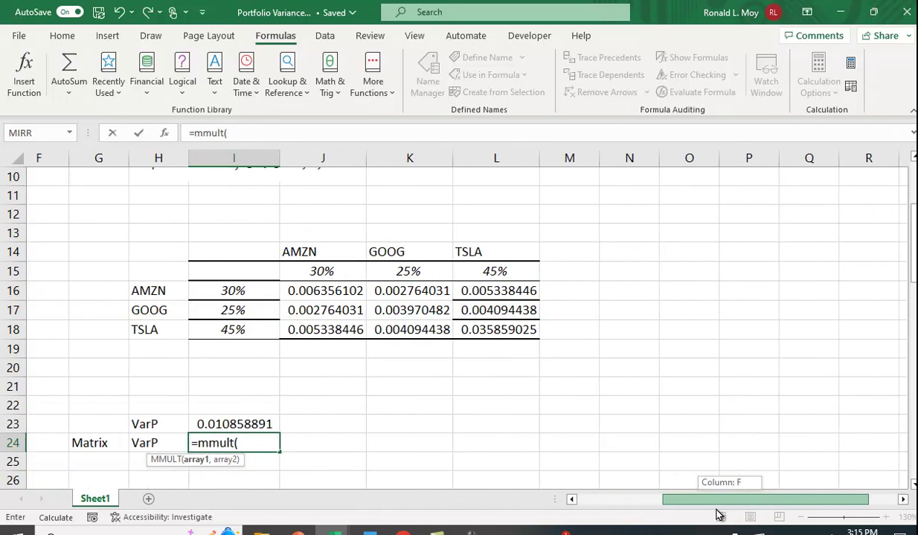
{"action": "scroll", "coordinate": [568, 390], "scroll_direction": "up", "scroll_amount": 3}
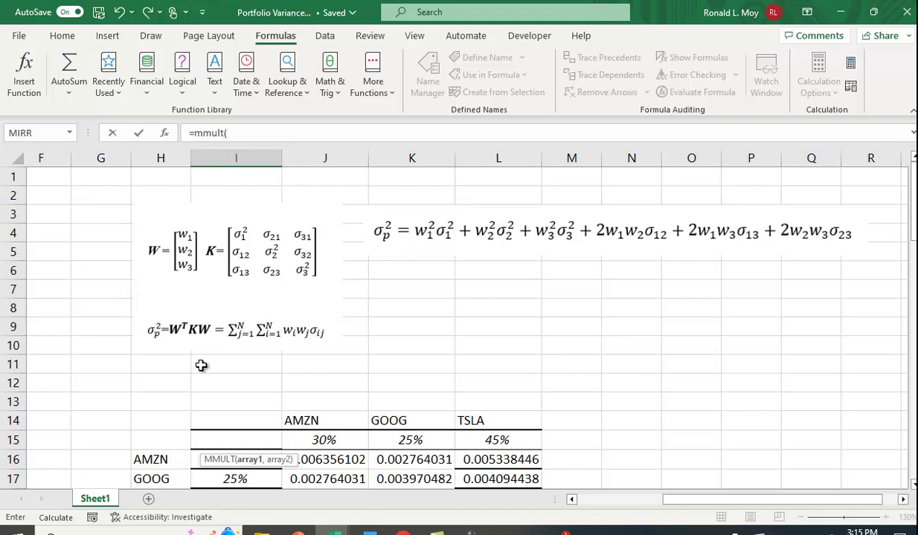
{"action": "scroll", "coordinate": [601, 392], "scroll_direction": "down", "scroll_amount": 1}
{"action": "scroll", "coordinate": [601, 392], "scroll_direction": "down", "scroll_amount": 2}
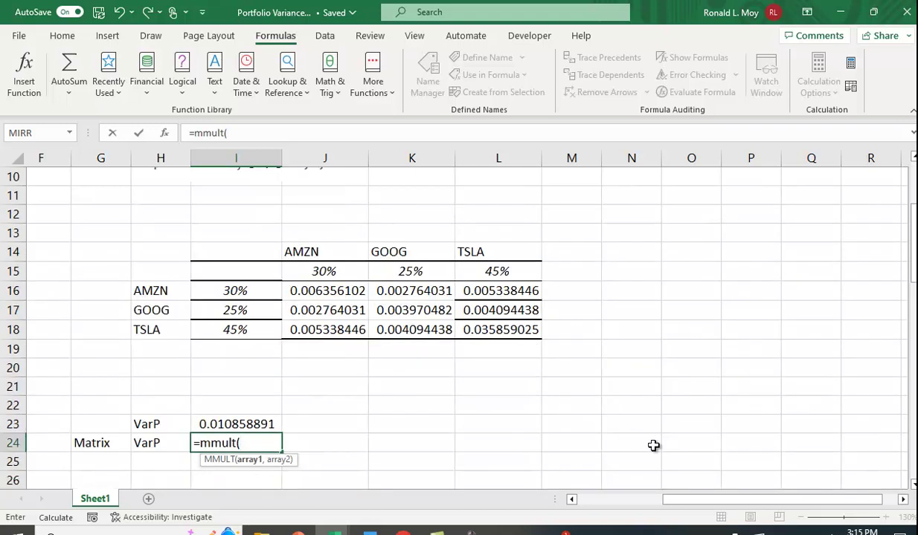
{"action": "type", "text": "mmult"}
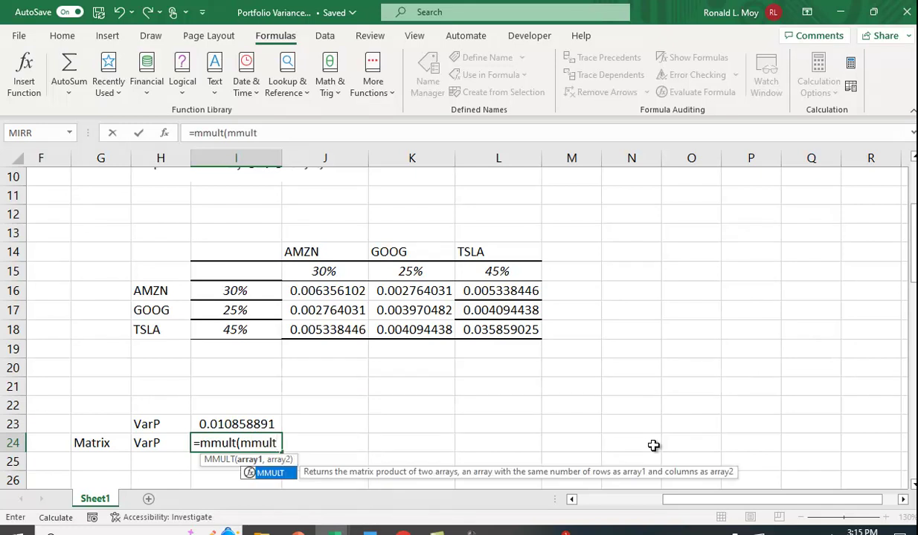
{"action": "type", "text": "("}
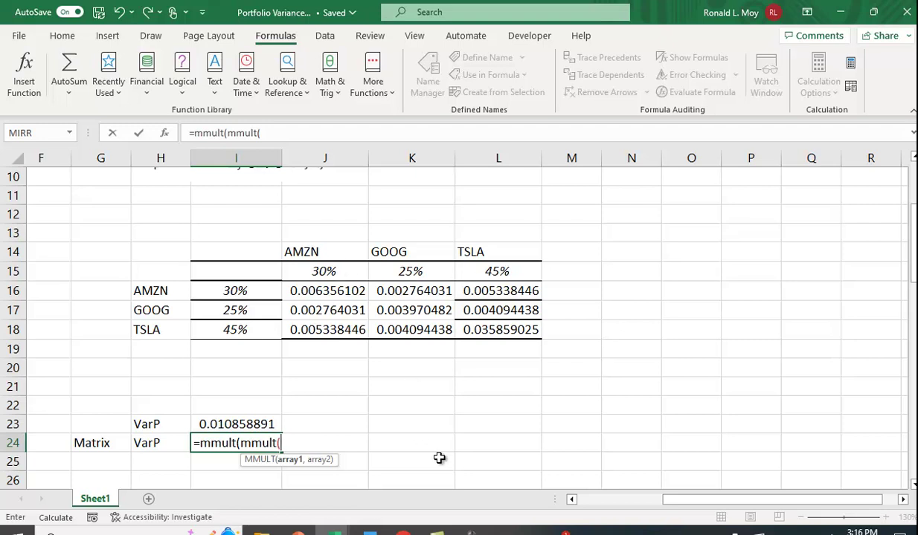
Fill the inner MMULT with the transpose of the weights I16:I18 and the covariance matrix J16:L18
{"action": "type", "text": "transpo"}
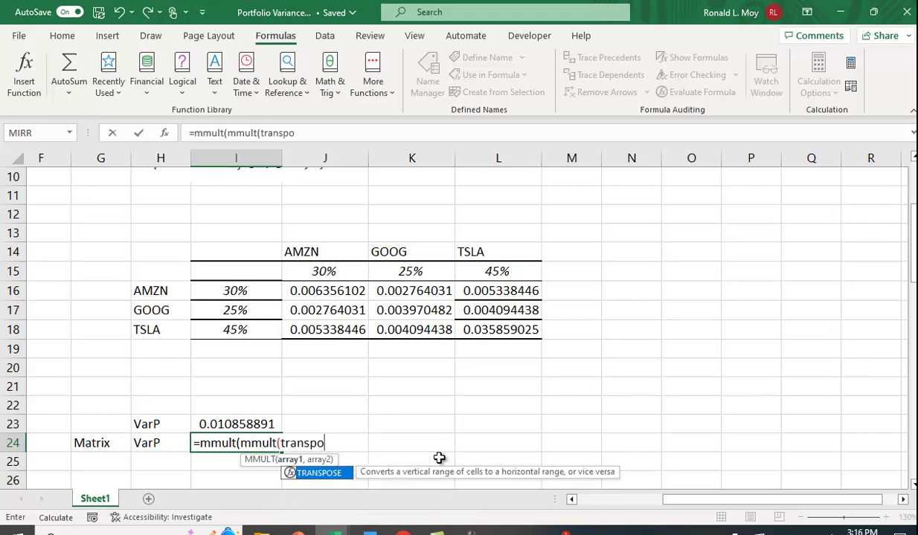
{"action": "type", "text": "se("}
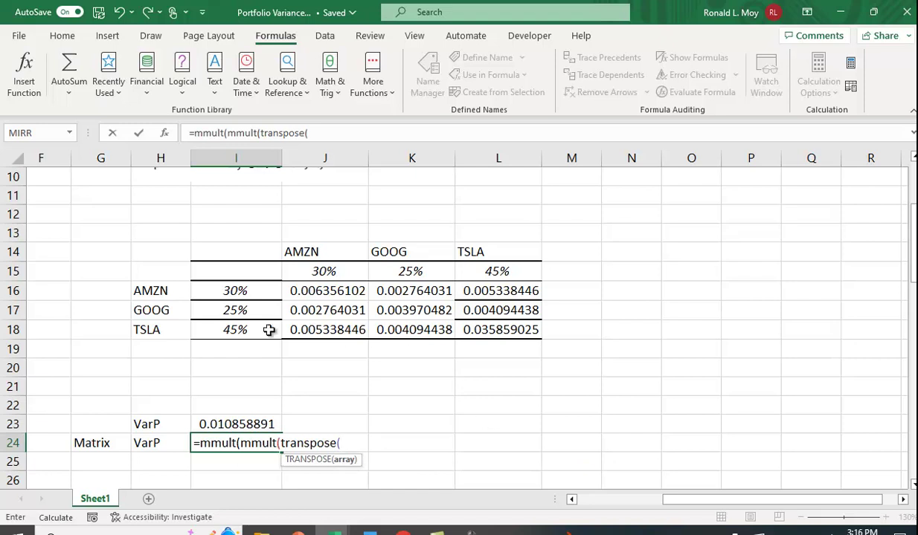
{"action": "left_click", "coordinate": [248, 292]}
{"action": "left_click_drag", "start_coordinate": [248, 292], "coordinate": [255, 331]}
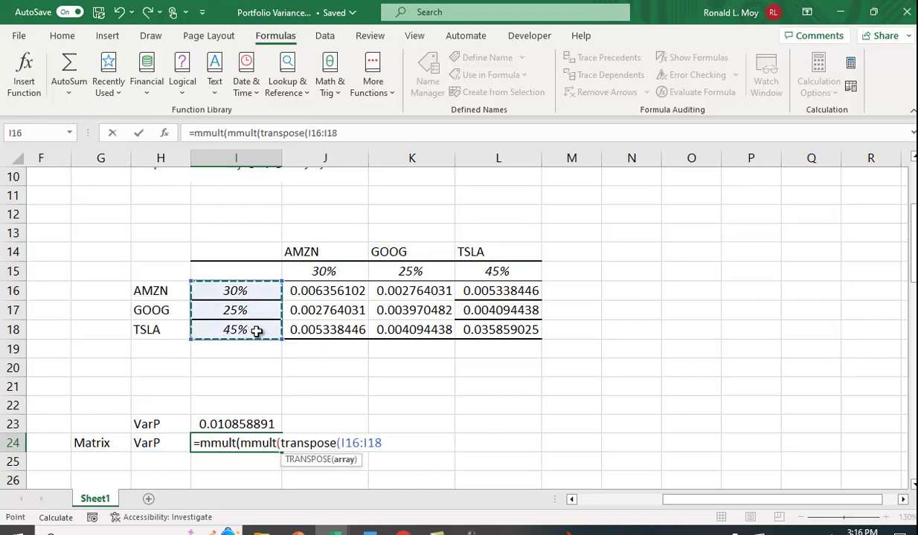
{"action": "type", "text": "),"}
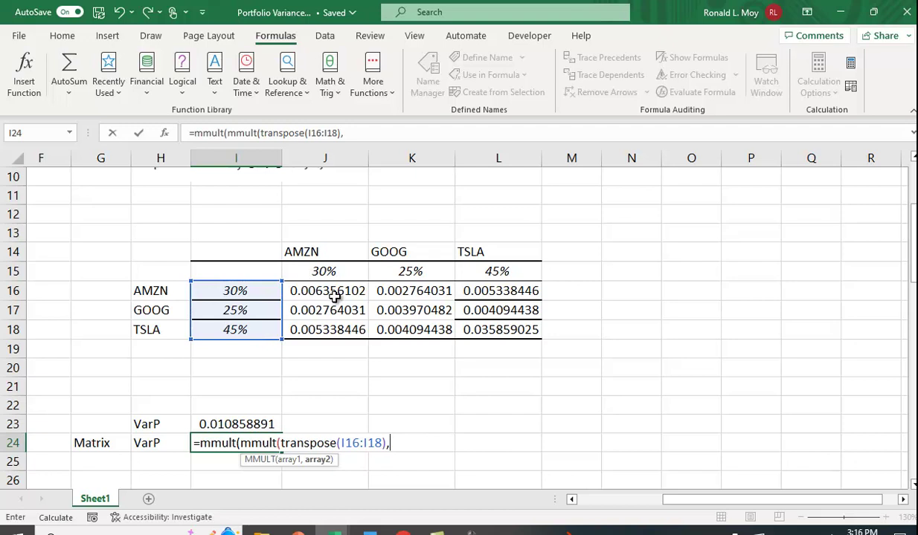
{"action": "left_click_drag", "start_coordinate": [328, 293], "coordinate": [483, 339]}
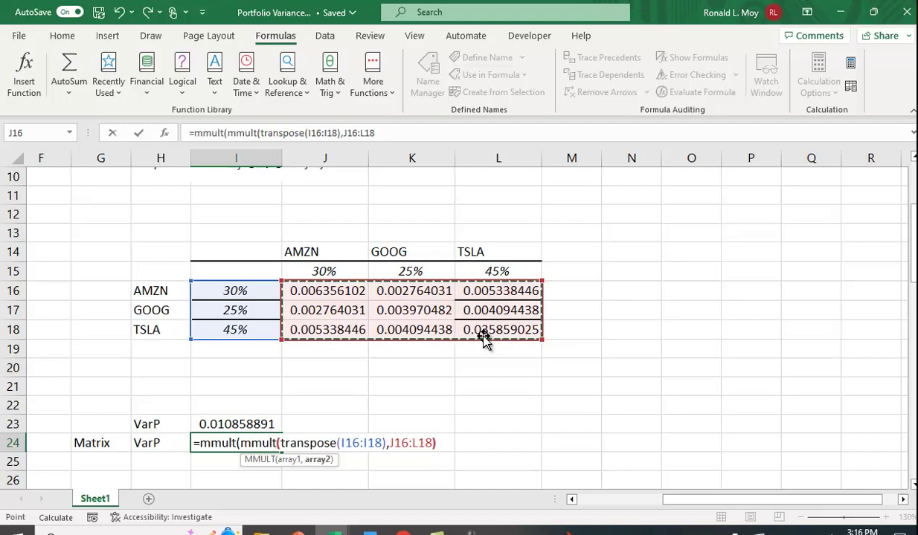
{"action": "type", "text": "),"}
Use the weights I16:I18 as the outer MMULT's second array and enter the completed formula
{"action": "scroll", "coordinate": [484, 338], "scroll_direction": "up", "scroll_amount": 1}
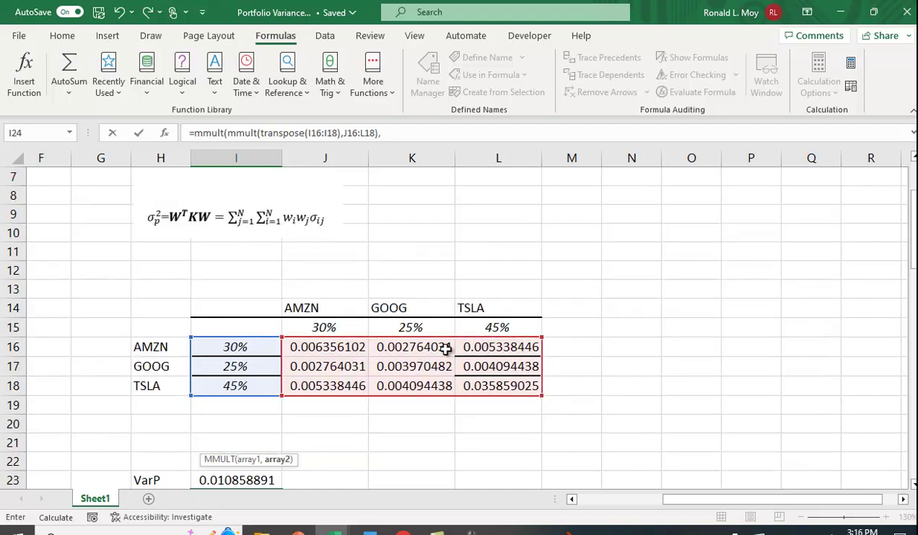
{"action": "left_click_drag", "start_coordinate": [236, 346], "coordinate": [234, 387]}
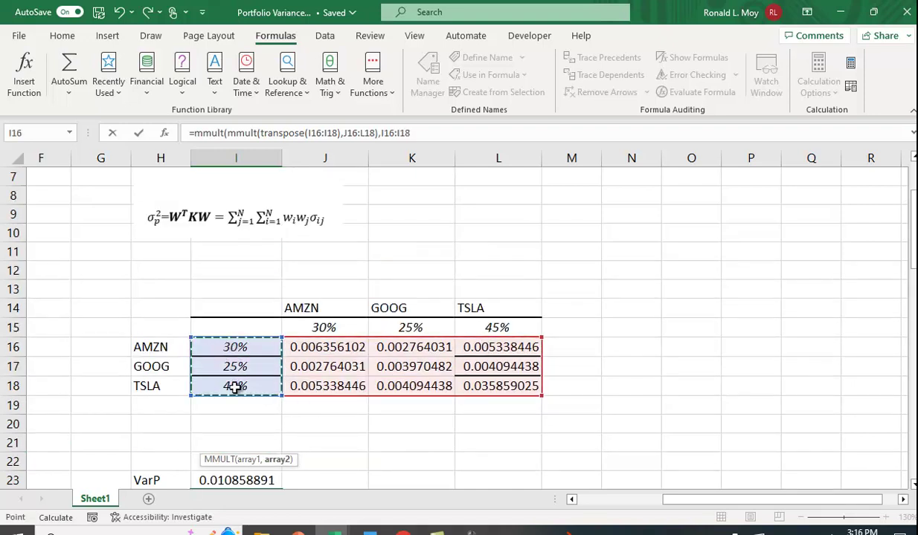
{"action": "scroll", "coordinate": [710, 402], "scroll_direction": "down", "scroll_amount": 1}
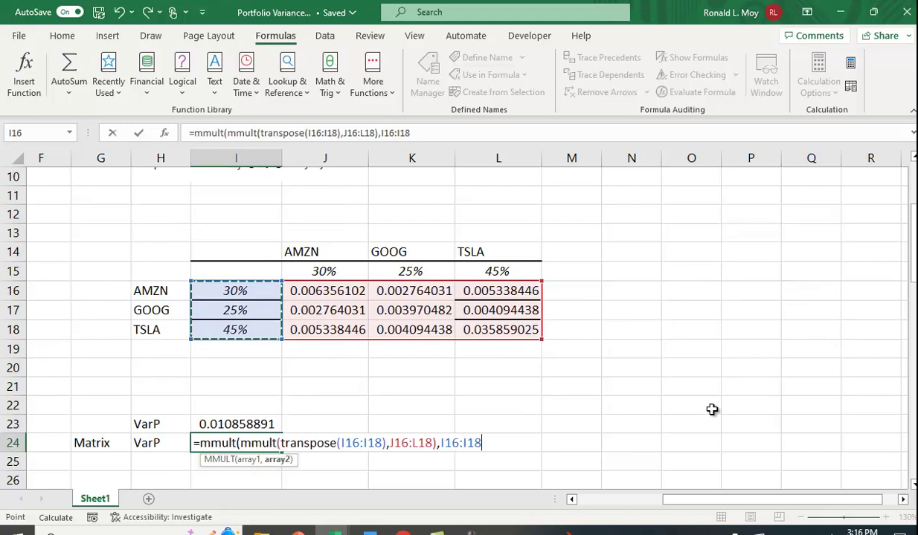
{"action": "type", "text": ")"}
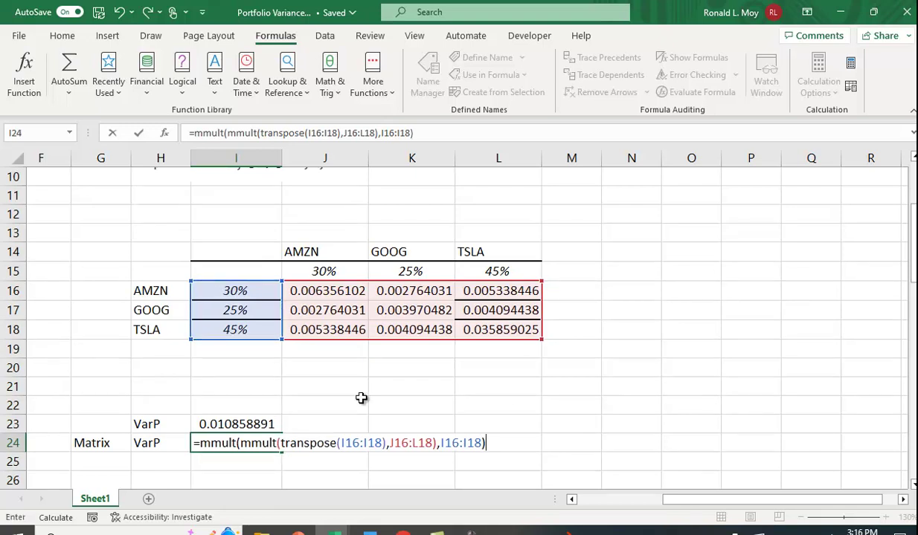
{"action": "key", "text": "Return"}
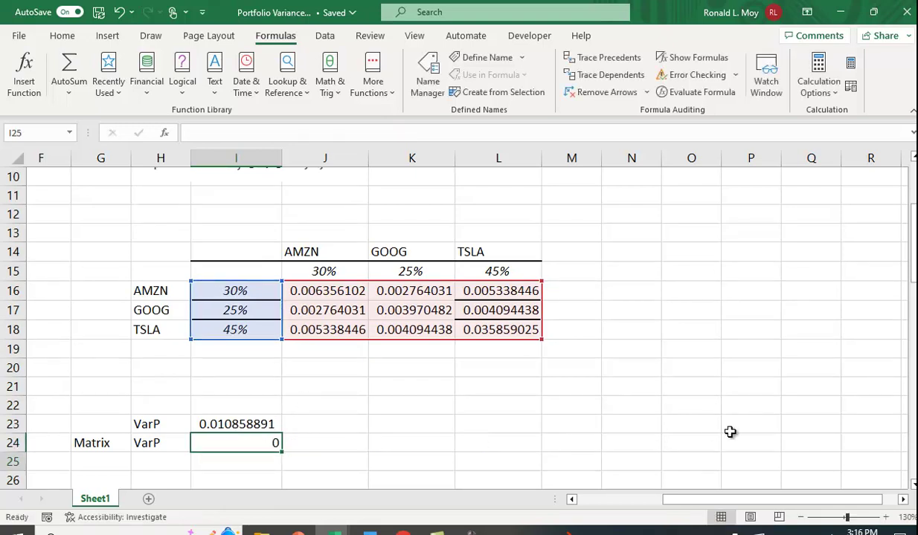
Show both VarP results in I24 and I23 with ten decimal places
{"action": "left_click", "coordinate": [260, 448]}
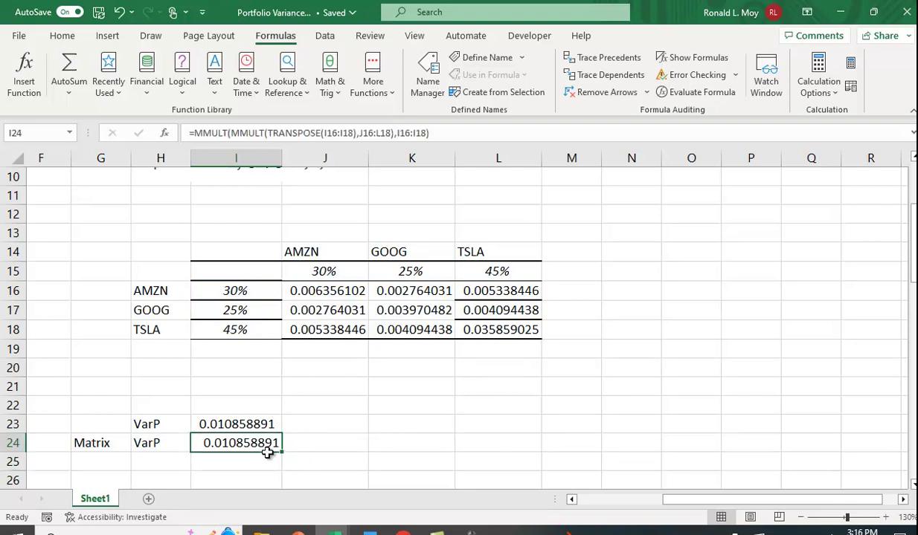
{"action": "left_click", "coordinate": [60, 41]}
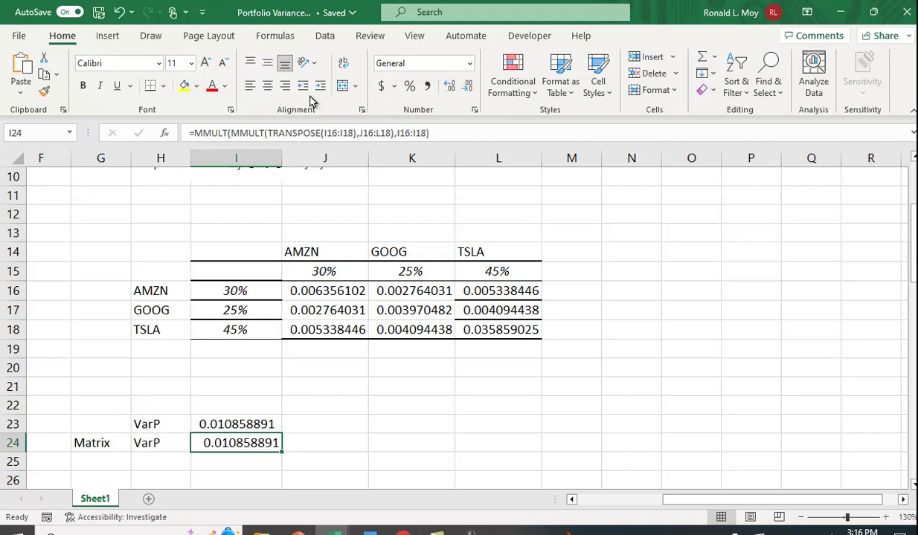
{"action": "left_click", "coordinate": [449, 87]}
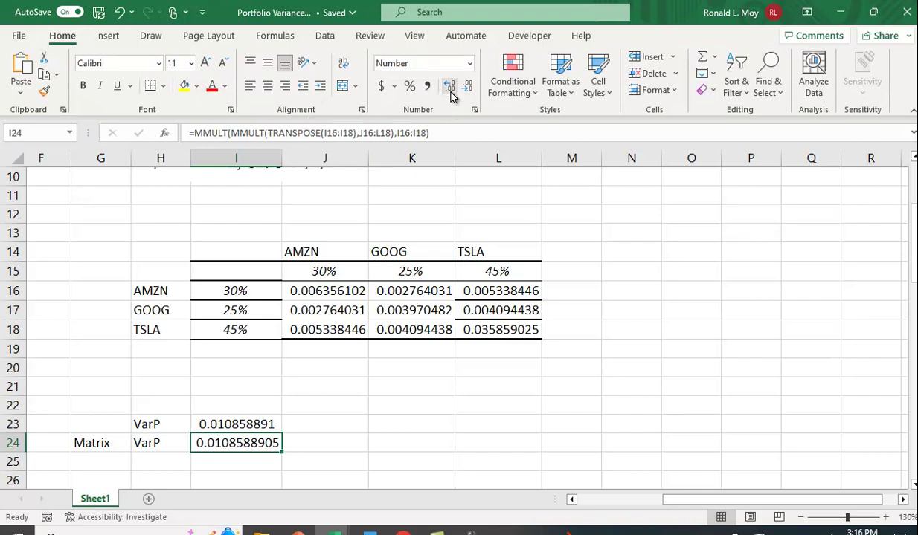
{"action": "left_click", "coordinate": [260, 423]}
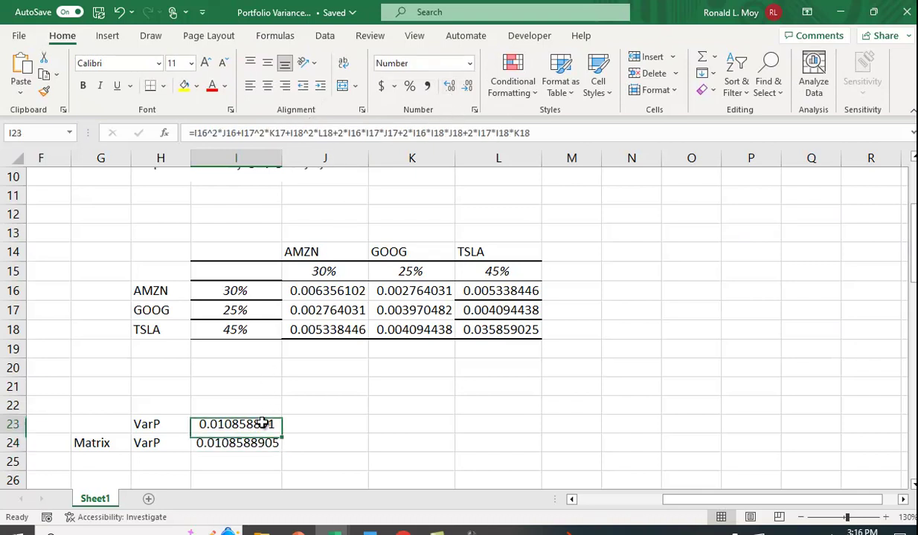
{"action": "left_click", "coordinate": [449, 86]}
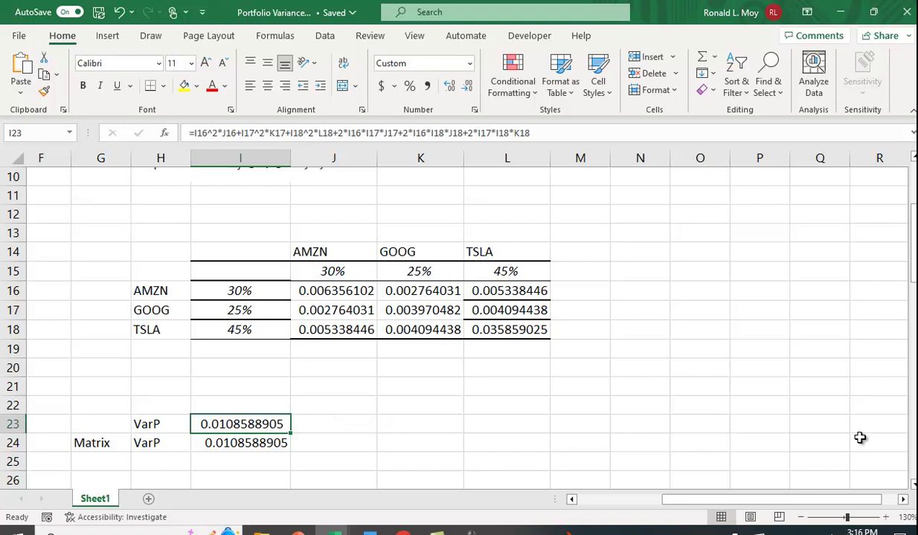
{"action": "scroll", "coordinate": [860, 438], "scroll_direction": "up", "scroll_amount": 3}
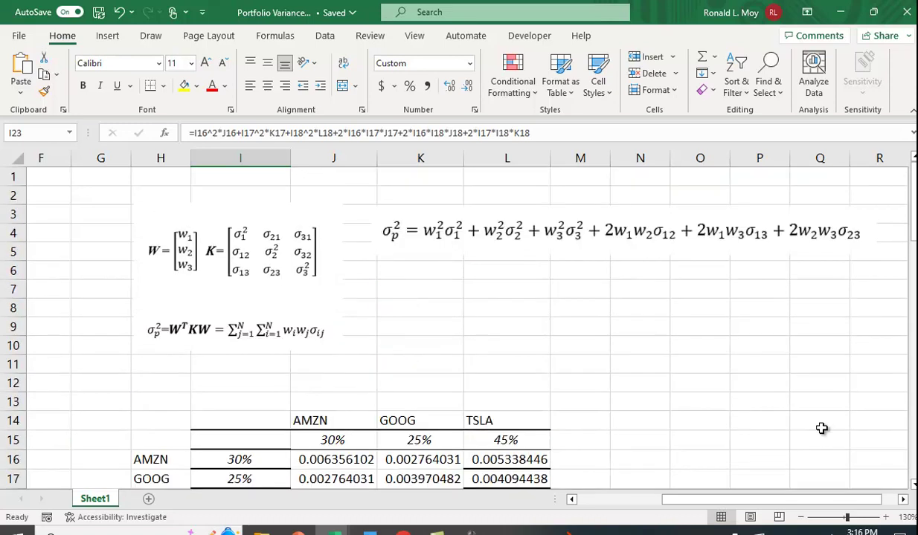